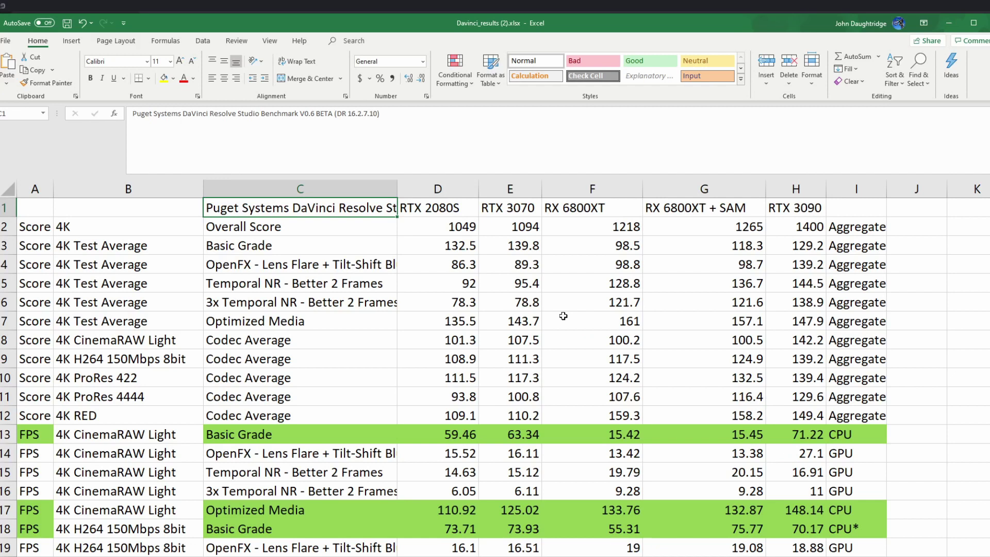
Highlight the GPU scores, spot the RTX 3090's 1400 overall score, and select its column H.
drag(421, 207, 797, 412)
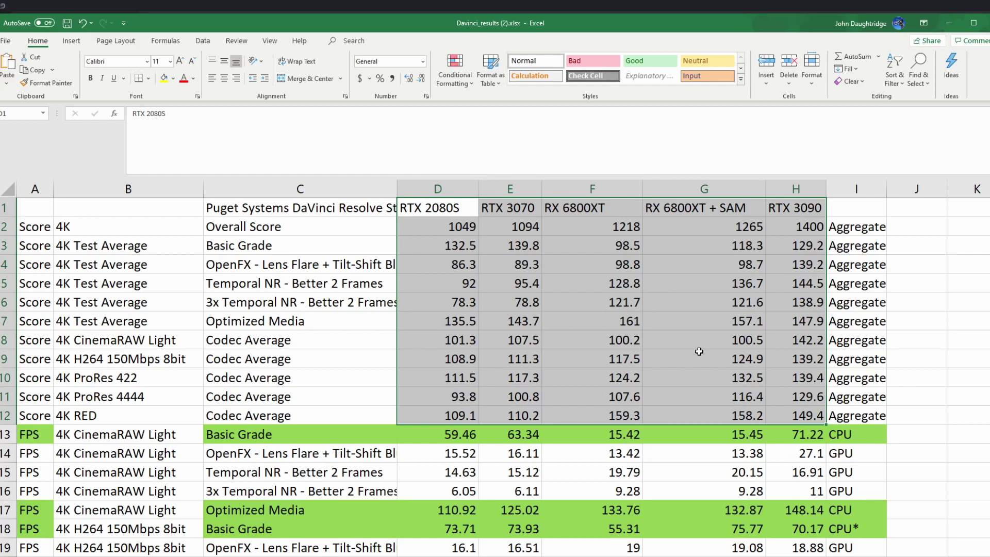
click(601, 320)
drag(447, 203, 796, 225)
click(797, 225)
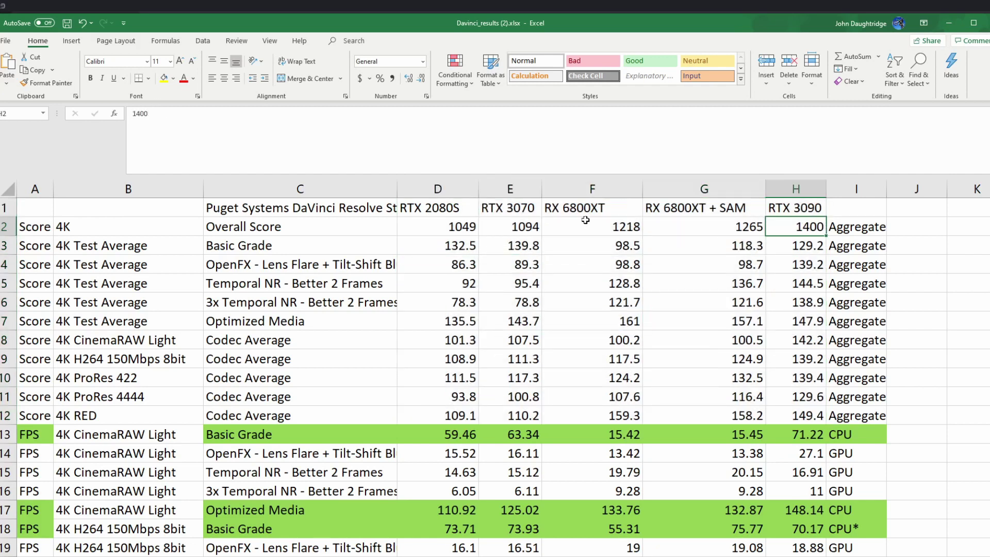
click(798, 189)
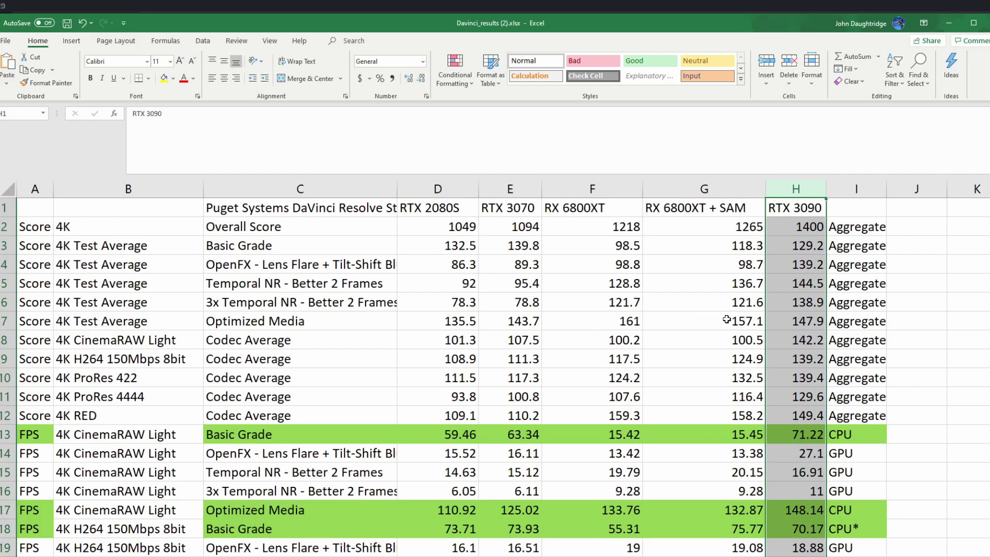
Clear the RTX 3090 column selection and highlight the 4K ProRes 422 FPS rows.
scroll(694, 480, down, 8)
scroll(703, 466, up, 4)
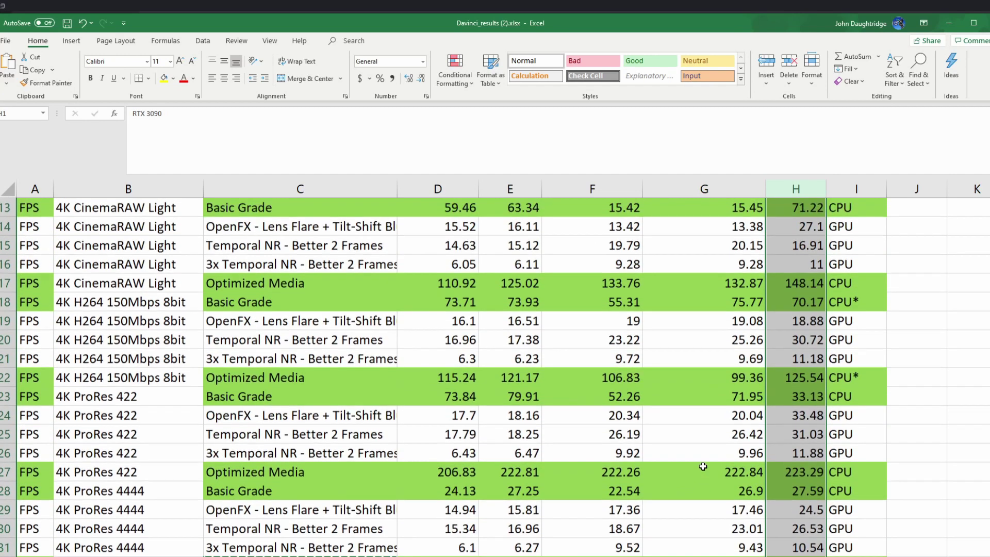
click(703, 456)
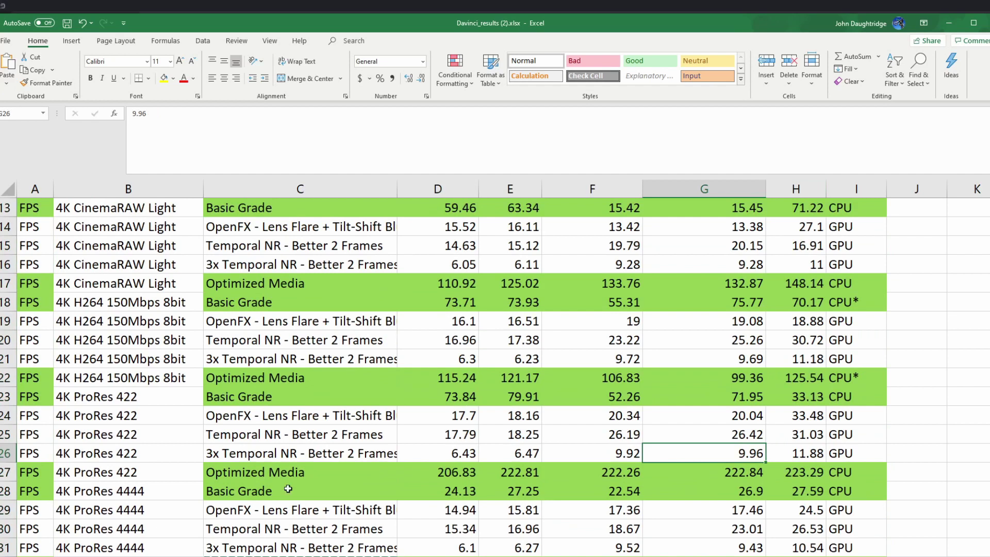
drag(849, 470, 31, 396)
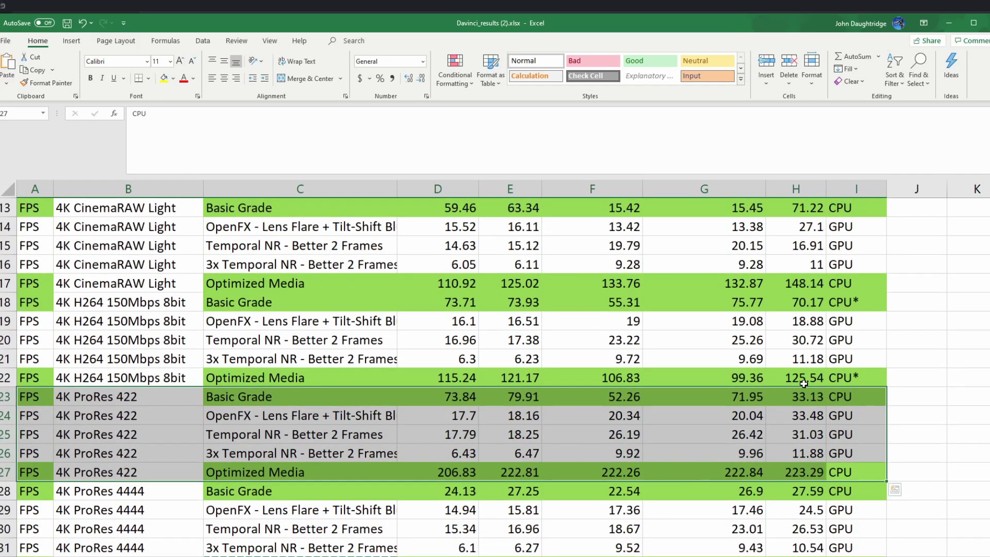
Highlight the 4K H264 150Mbps 8bit rows, then the H264 Temporal NR - Better 2 Frames row.
drag(804, 383, 73, 317)
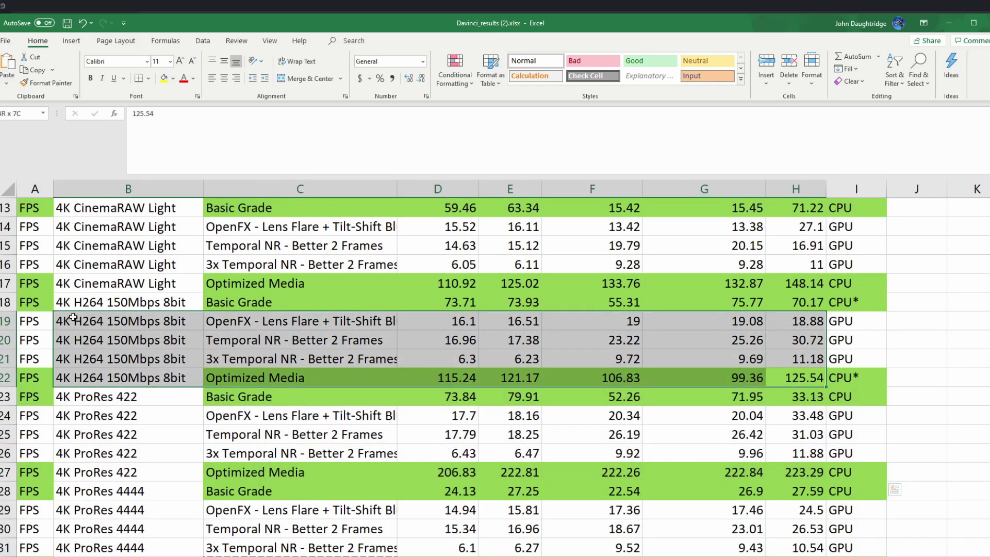
drag(691, 321, 813, 364)
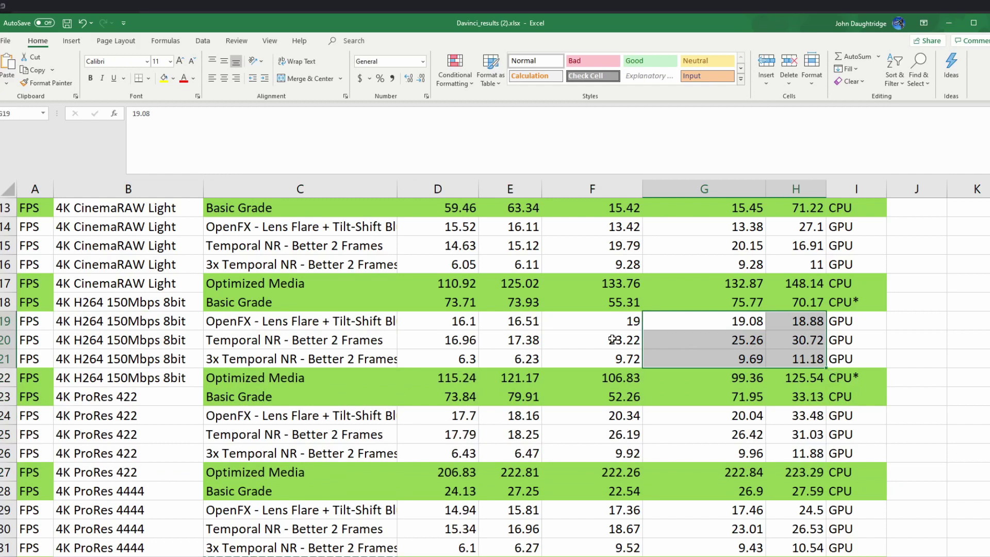
drag(286, 342, 838, 343)
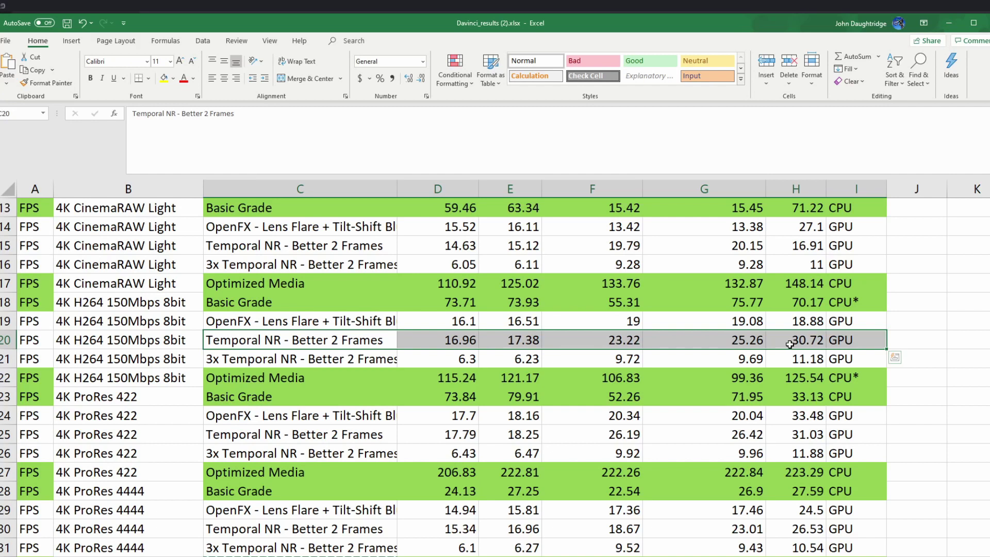
Highlight the RX 6800XT + SAM and RTX 3090 results in G32:H34.
scroll(784, 464, down, 4)
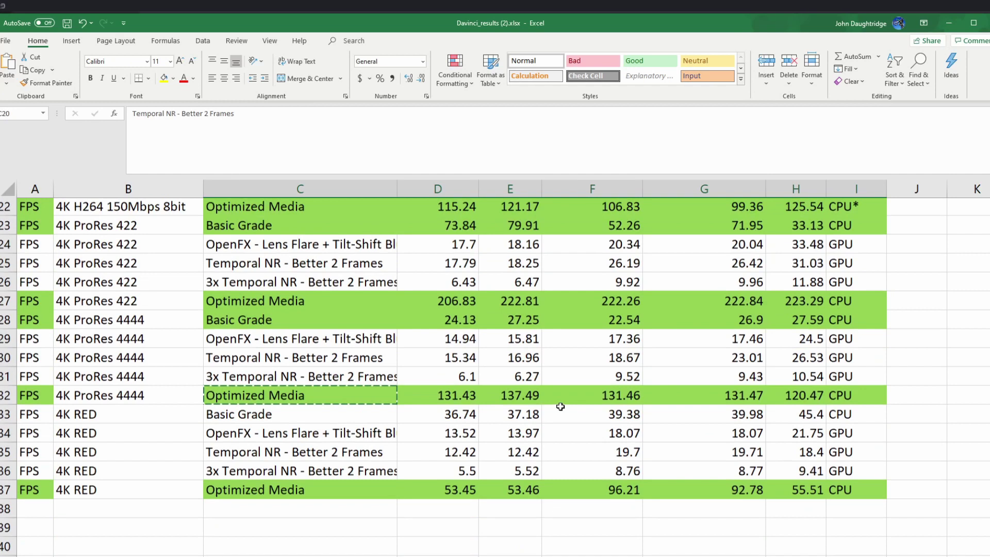
scroll(562, 408, up, 8)
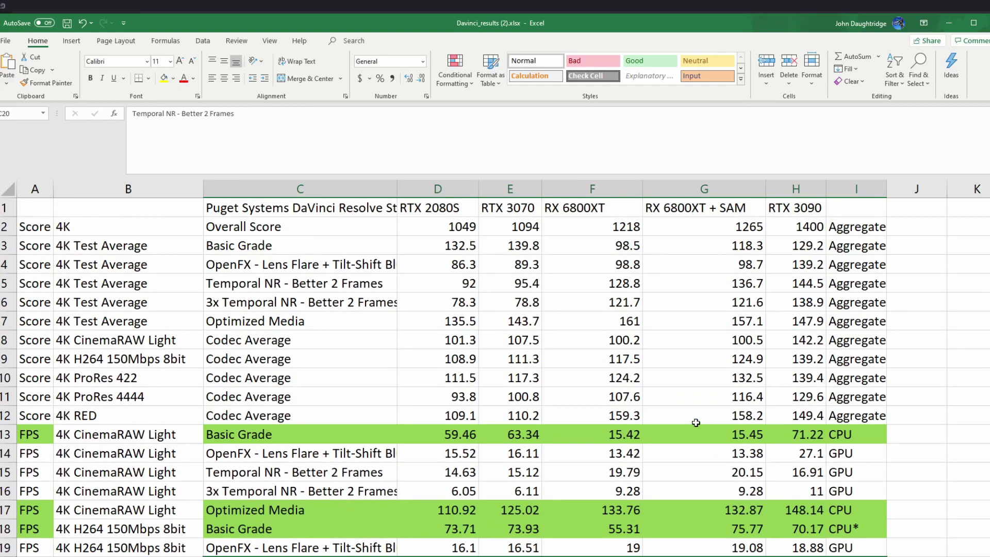
scroll(696, 423, down, 6)
scroll(675, 423, up, 1)
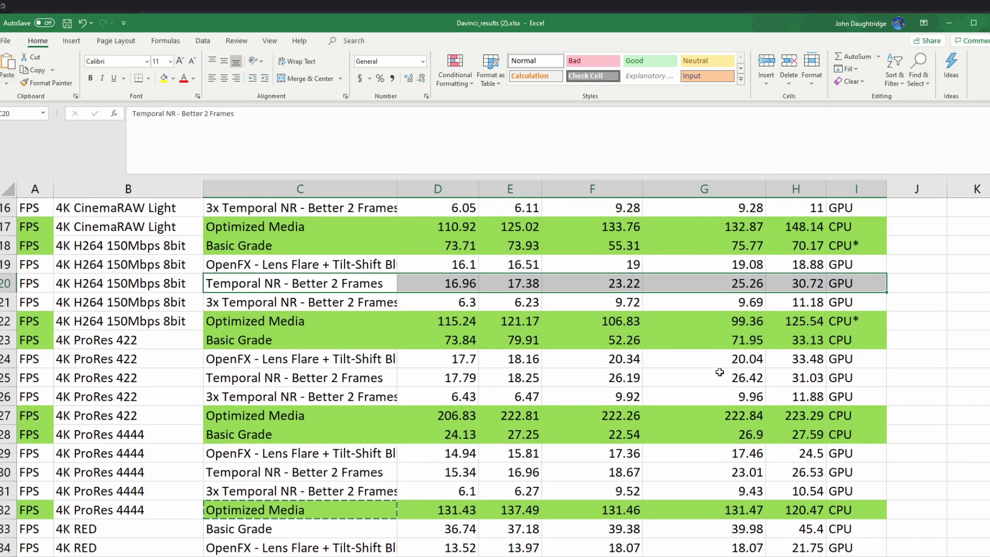
drag(746, 510, 794, 548)
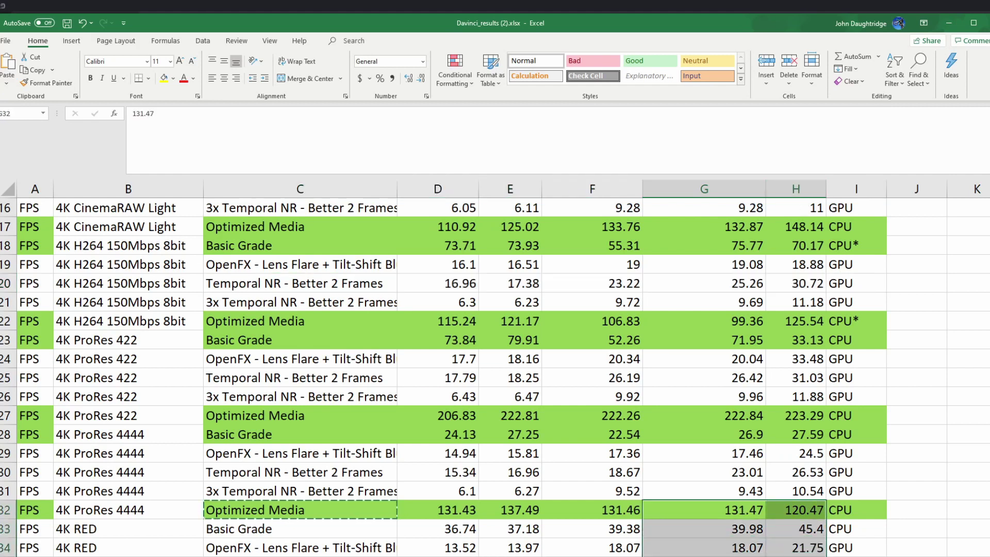
Highlight the RTX 2080S and RTX 3070 results in D32:E37, then scroll back to row 10.
scroll(741, 532, up, 2)
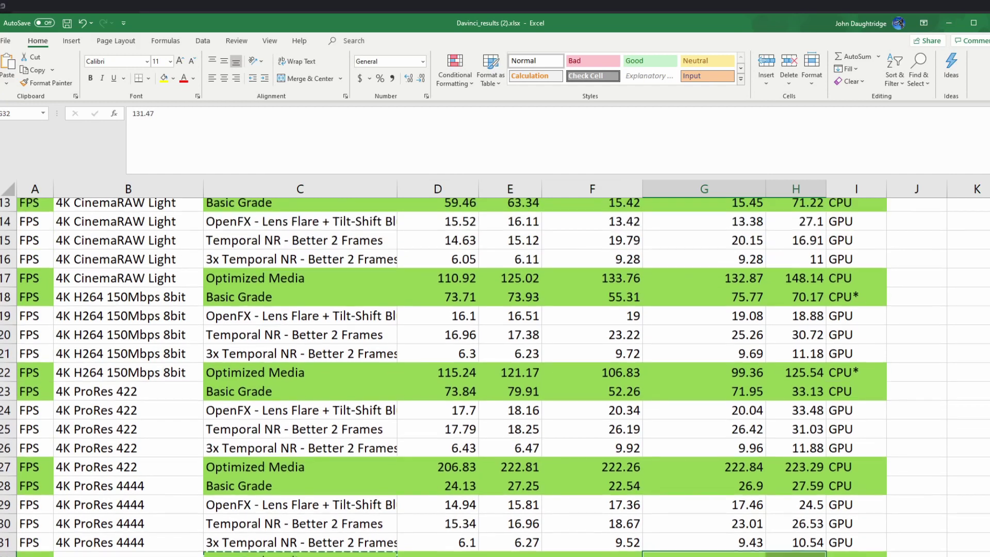
scroll(464, 454, down, 3)
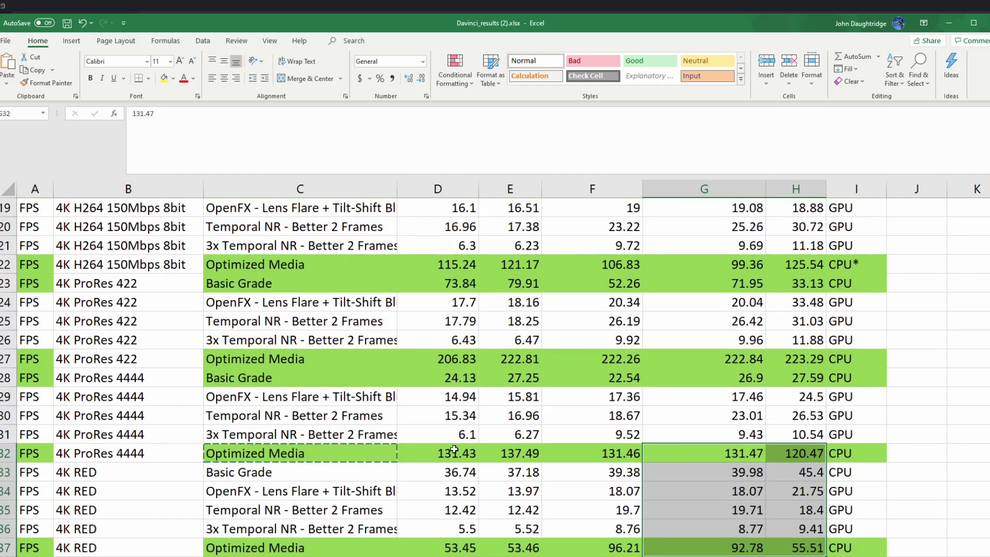
drag(443, 453, 499, 548)
scroll(738, 544, up, 6)
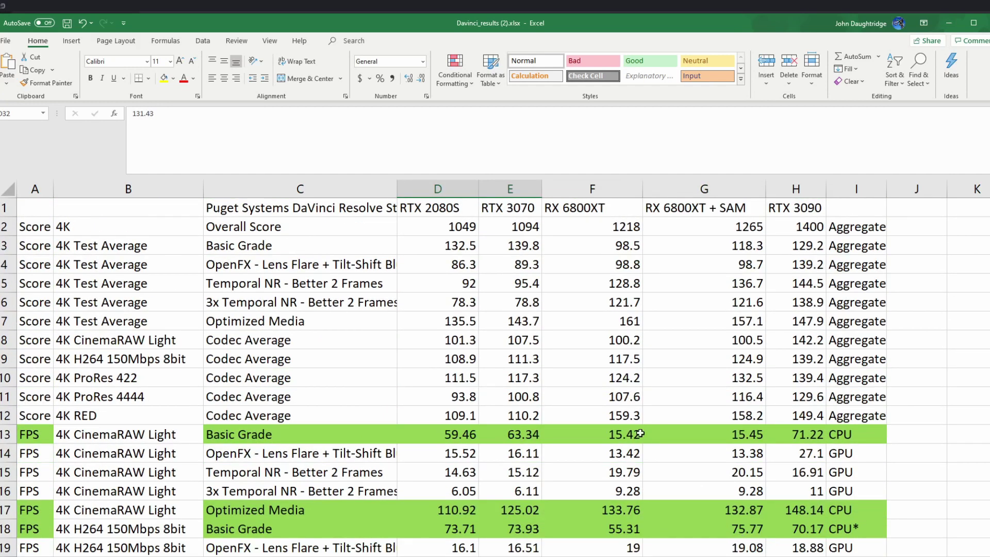
scroll(575, 546, down, 5)
scroll(576, 547, down, 2)
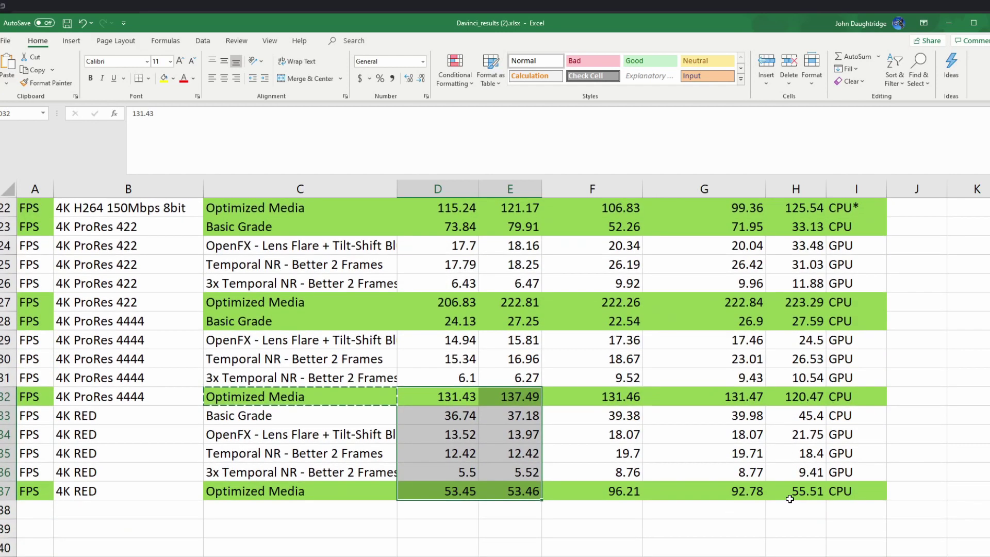
scroll(804, 510, up, 4)
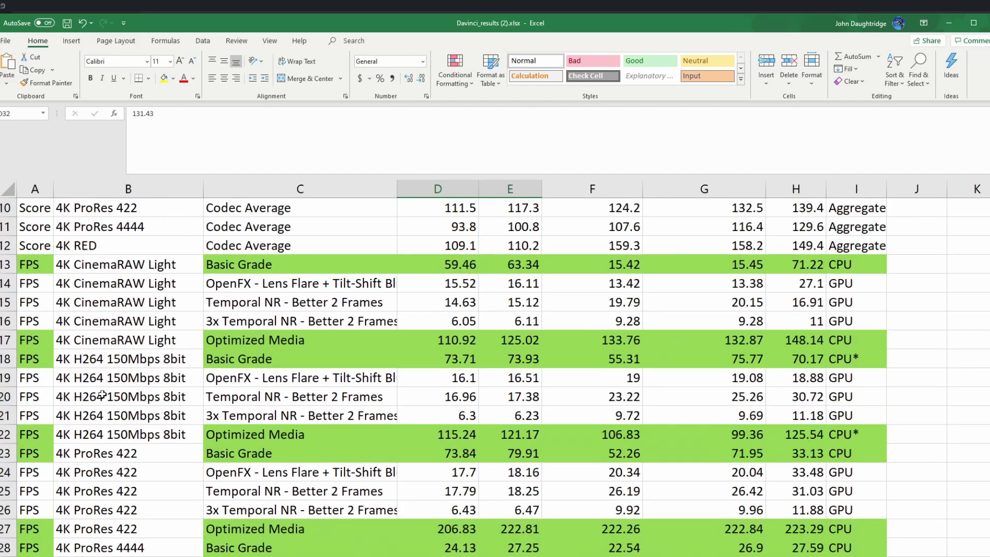
Compare H264 Optimized Media FPS: RTX 3090 at 125.54 versus RTX 3070 at 121.17.
drag(84, 437, 860, 337)
click(593, 417)
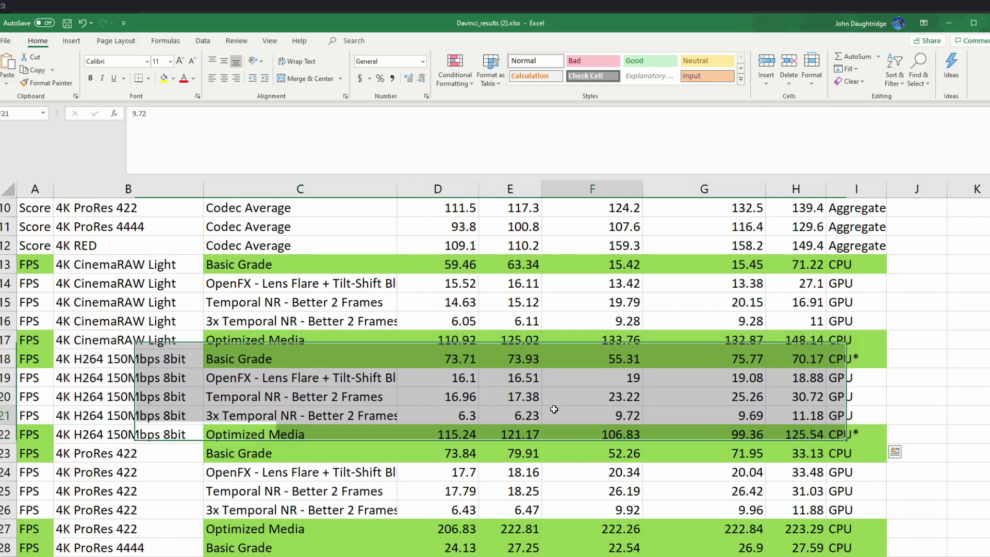
drag(31, 435, 841, 345)
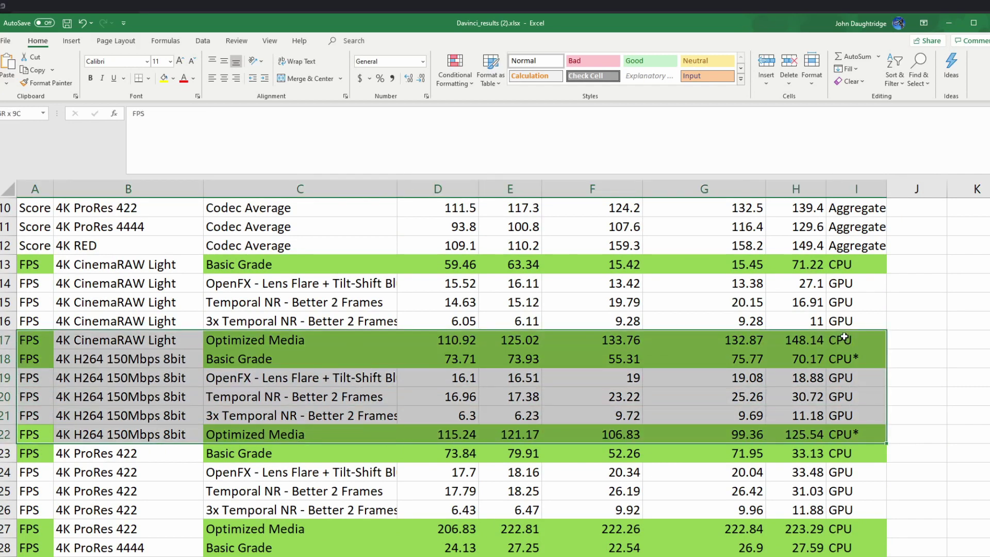
click(762, 436)
mouse_move(821, 435)
mouse_down()
mouse_move(758, 435)
mouse_move(820, 434)
mouse_up()
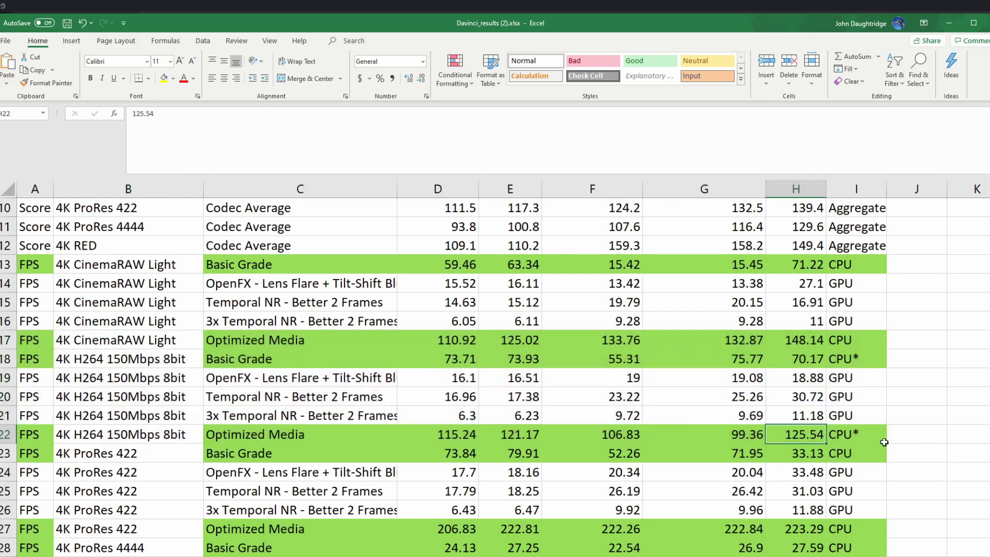
click(514, 436)
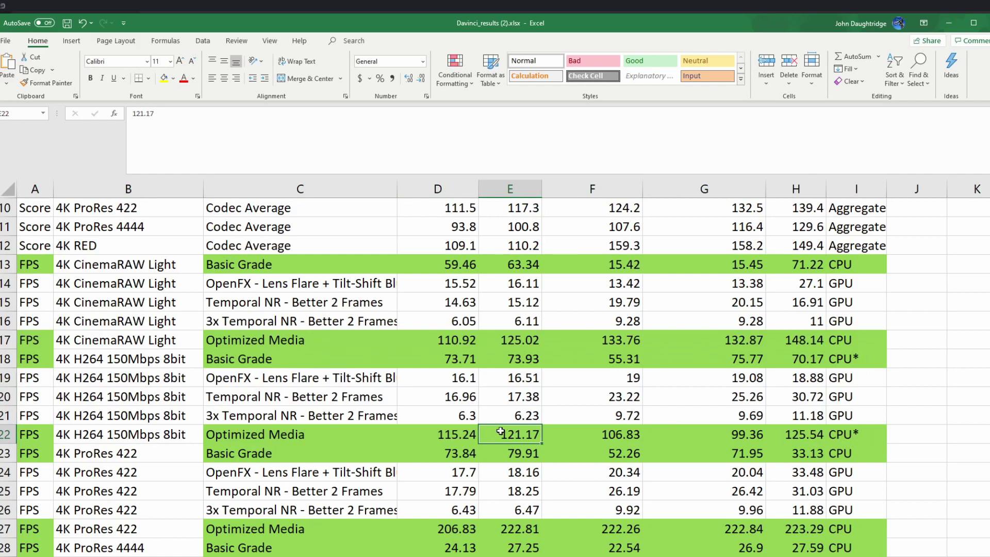
click(803, 428)
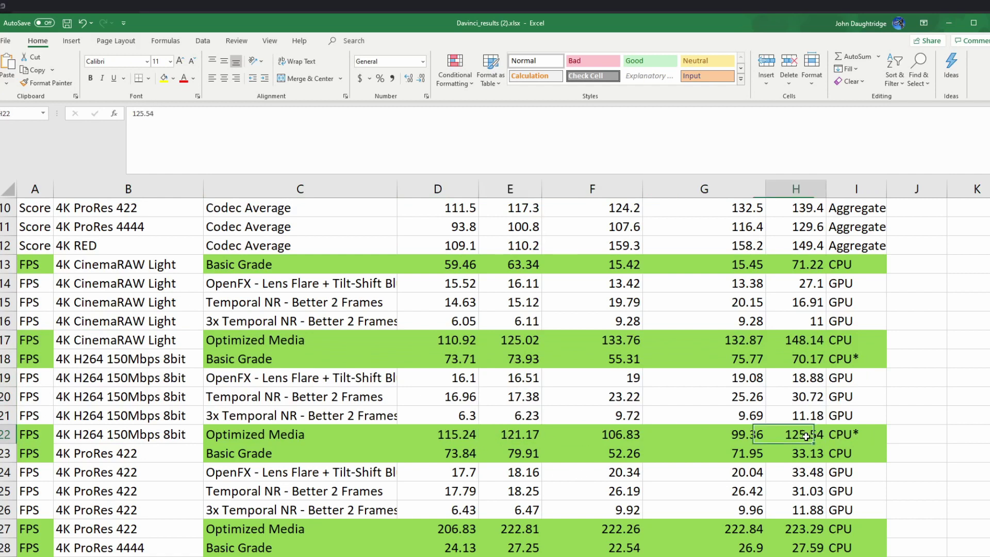
Highlight the RTX 3090 H264 effect results, Temporal NR across GPUs, and Basic Grade/OpenFX rows.
click(533, 433)
click(817, 438)
drag(816, 418, 810, 380)
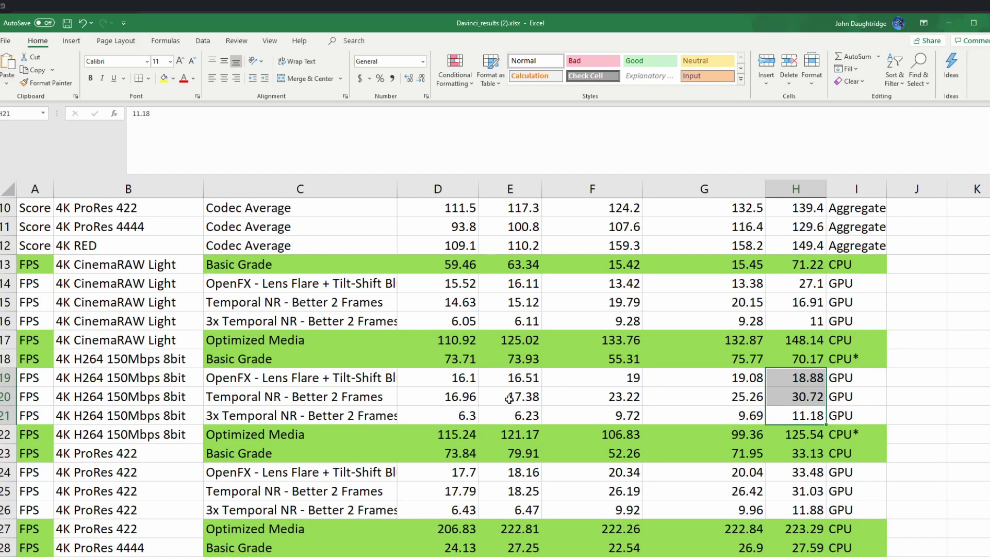
drag(509, 399, 807, 401)
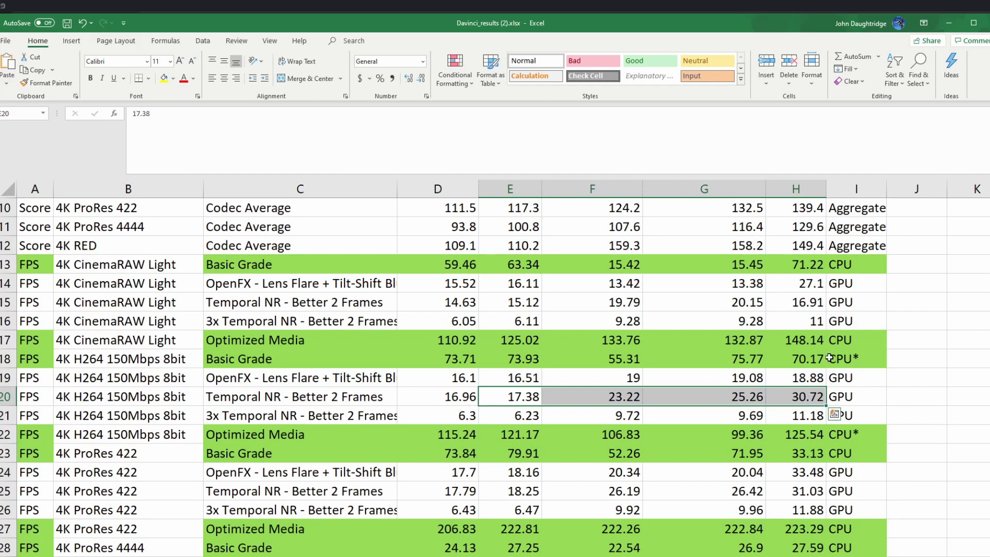
drag(816, 358, 401, 375)
scroll(717, 417, up, 3)
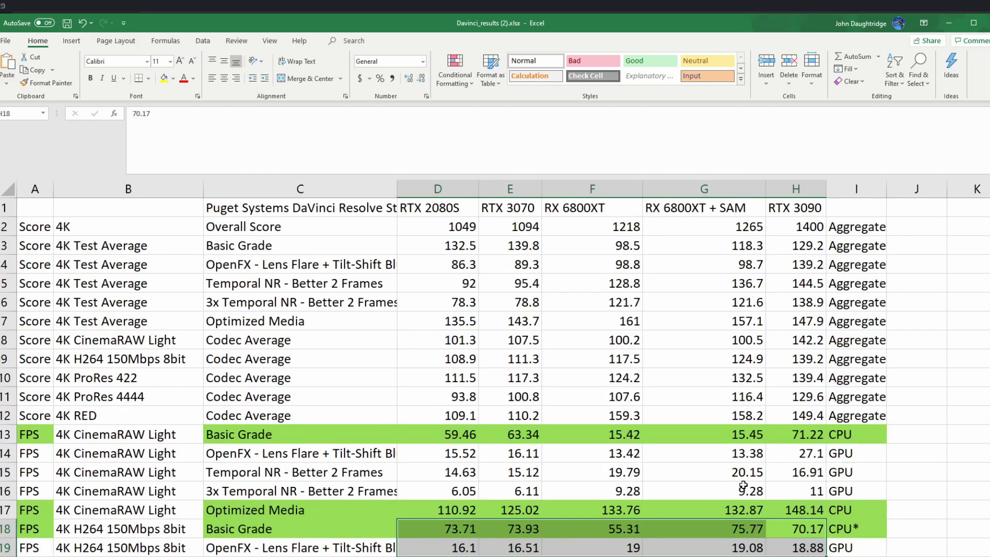